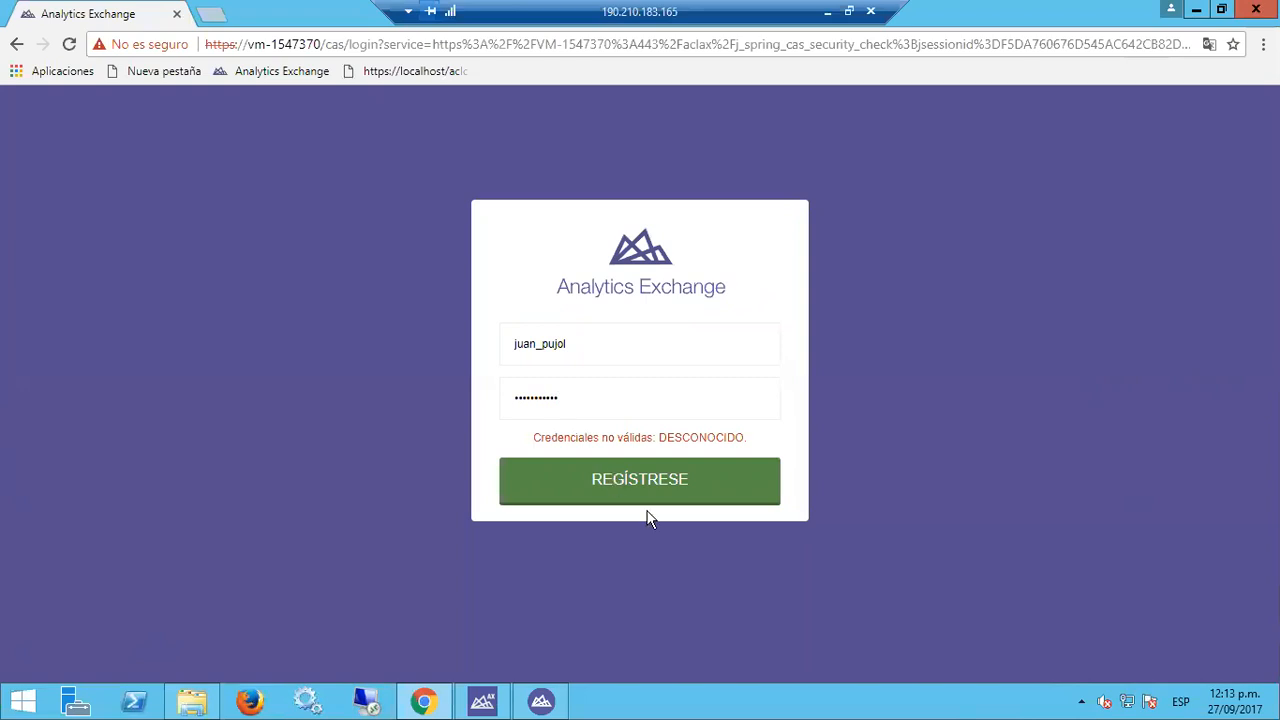
Submit the login and open the Analitico_Error analysis app from the Ejemplos folder of the _Webminar collection.
click(658, 492)
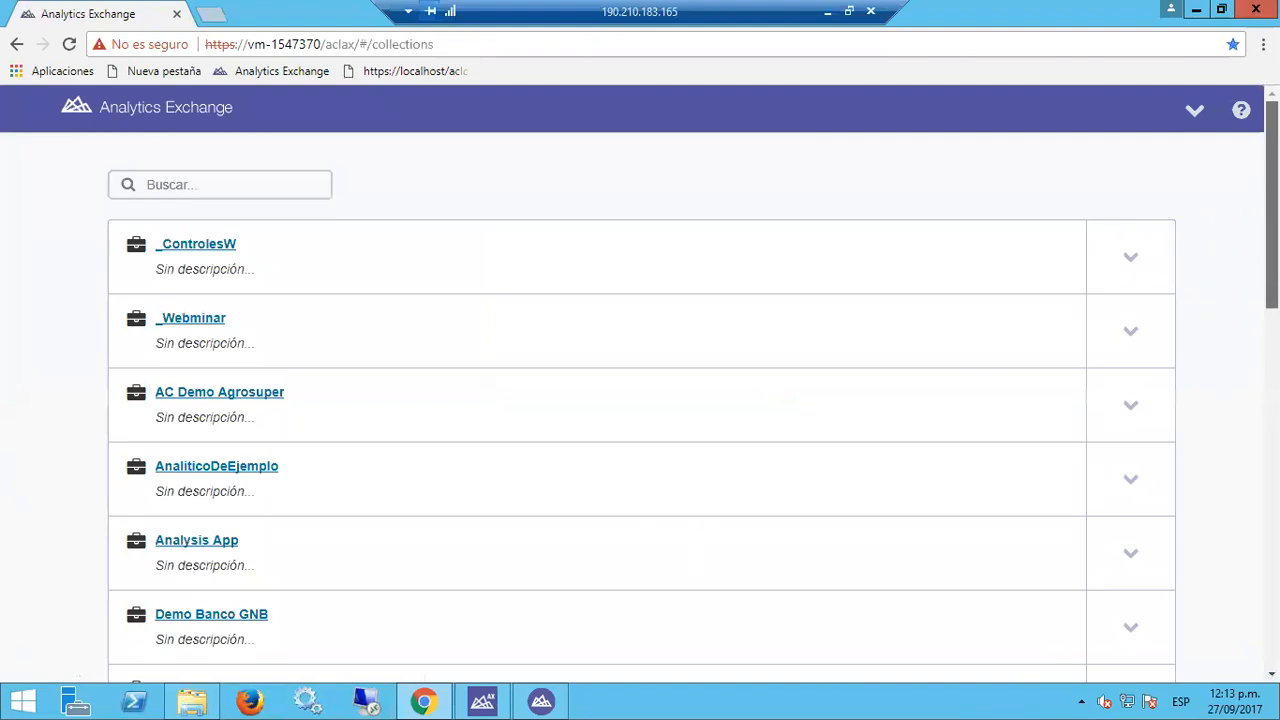
scroll(640, 400, down, 1)
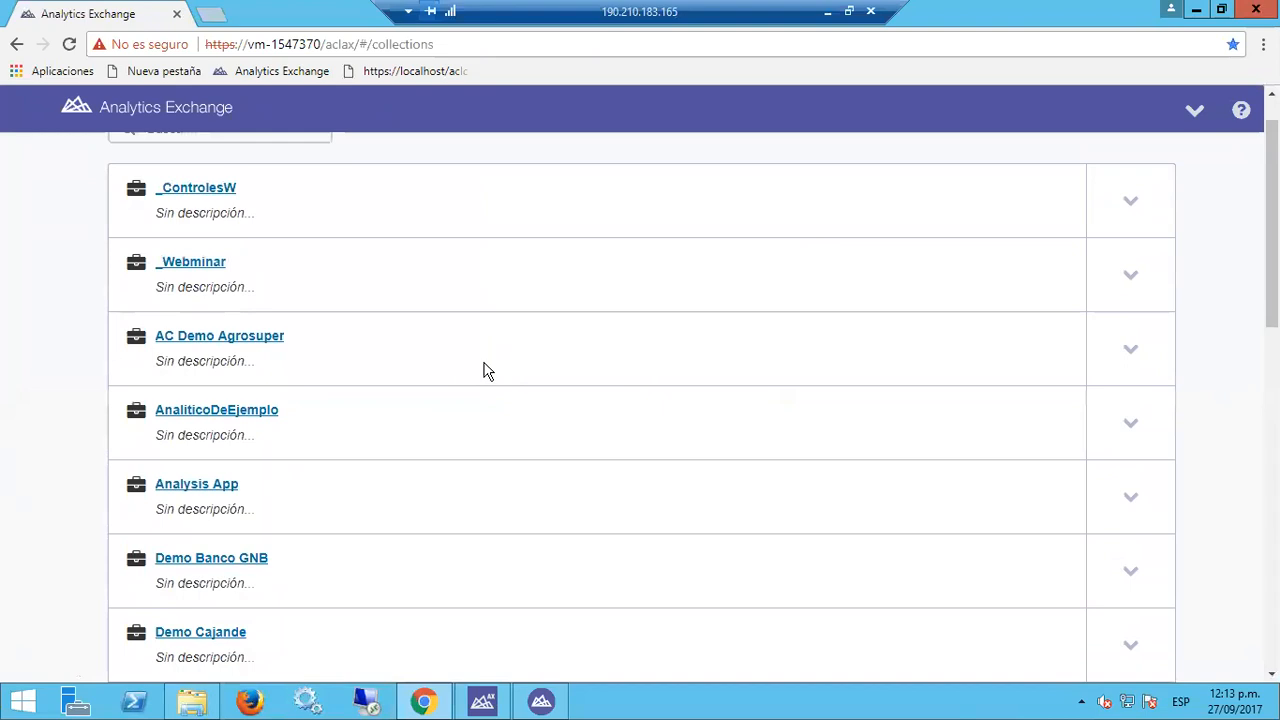
click(215, 264)
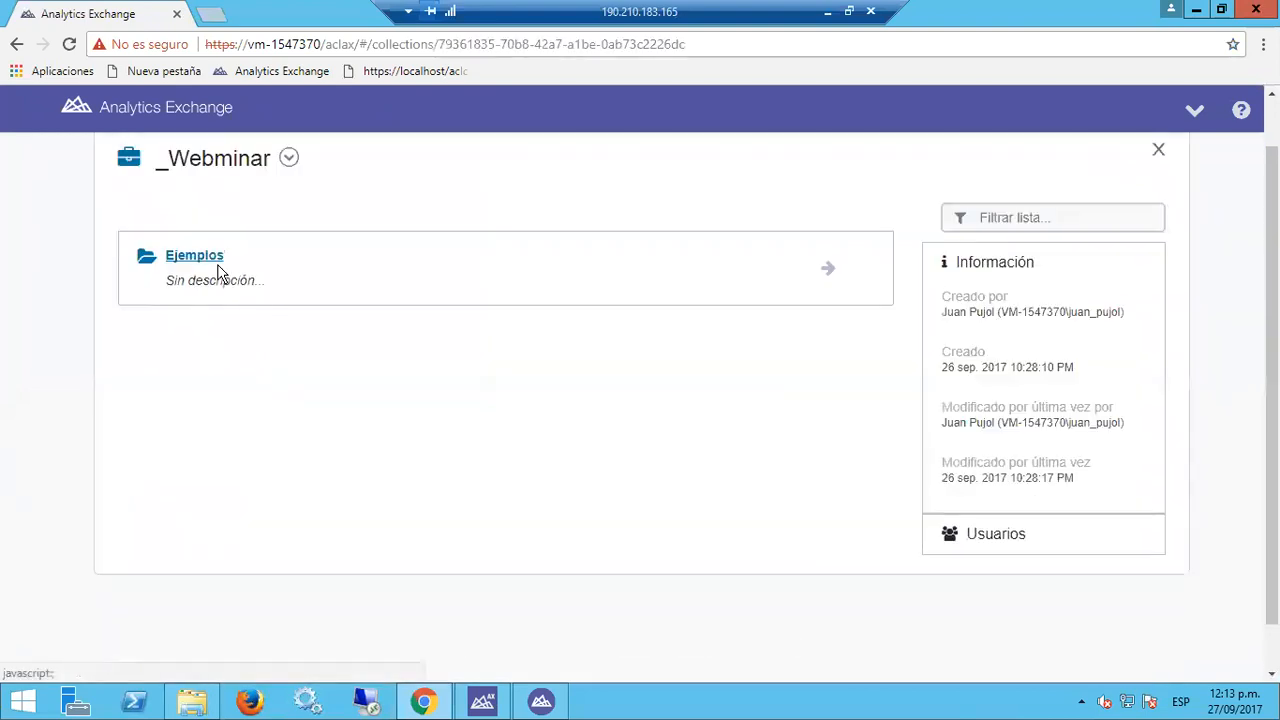
click(211, 266)
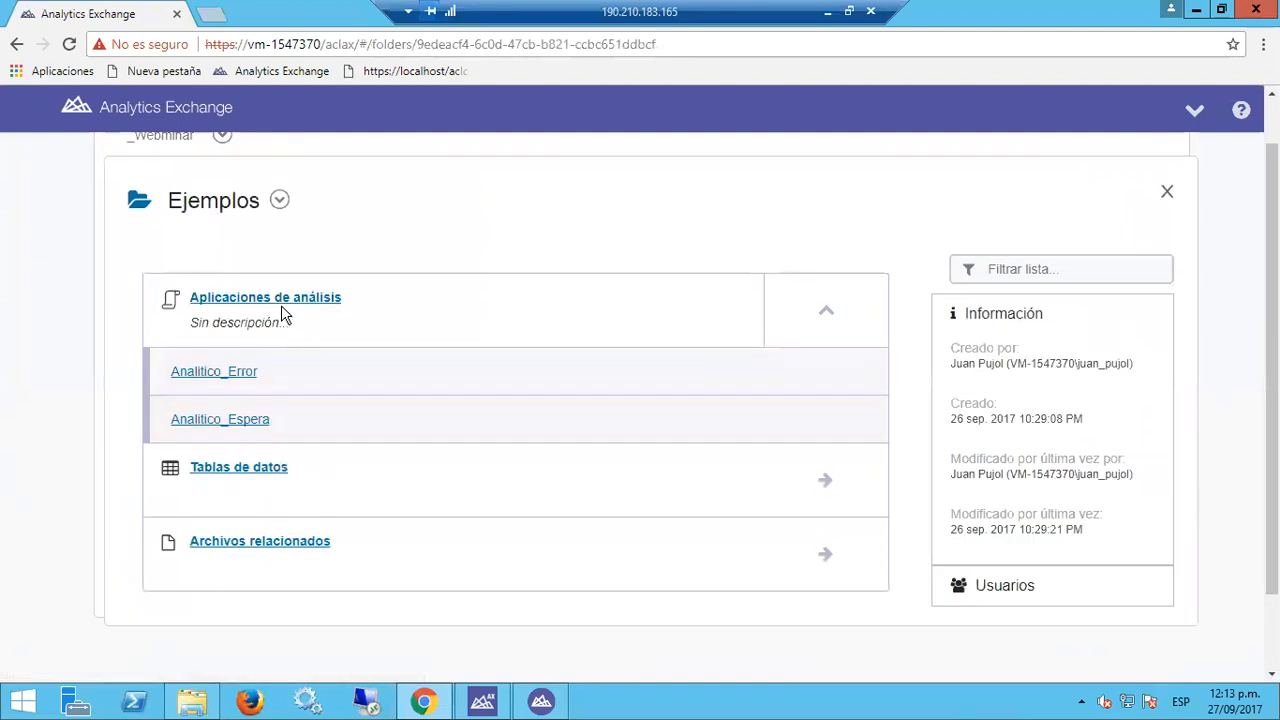
click(243, 376)
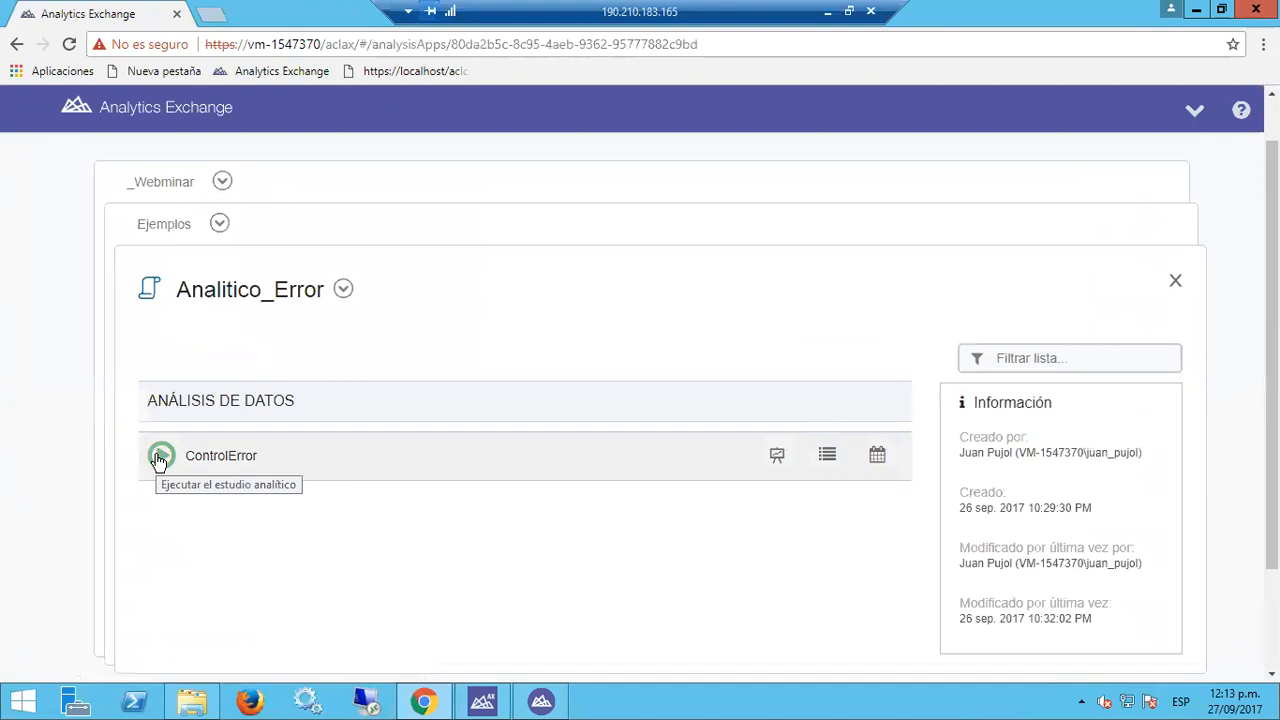
Open the results of the ControlError run of 27 sep. 2017 12:06:04 PM from its results history.
click(840, 467)
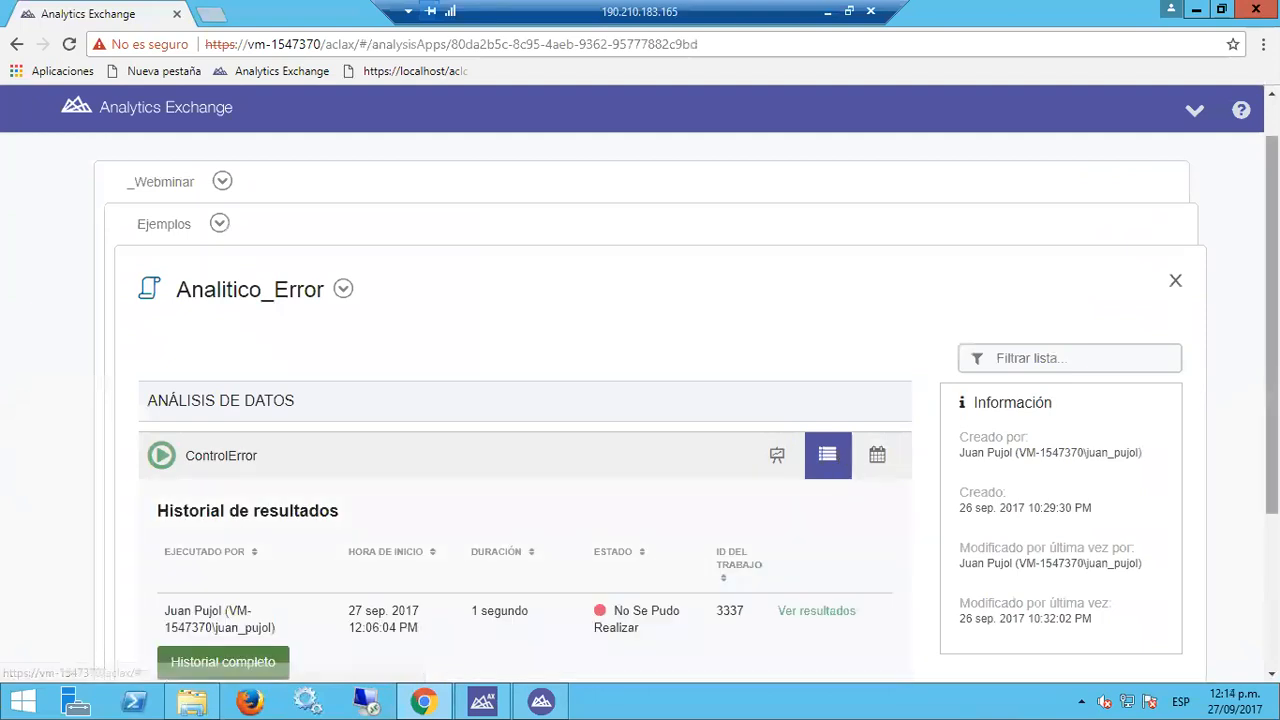
scroll(591, 580, down, 2)
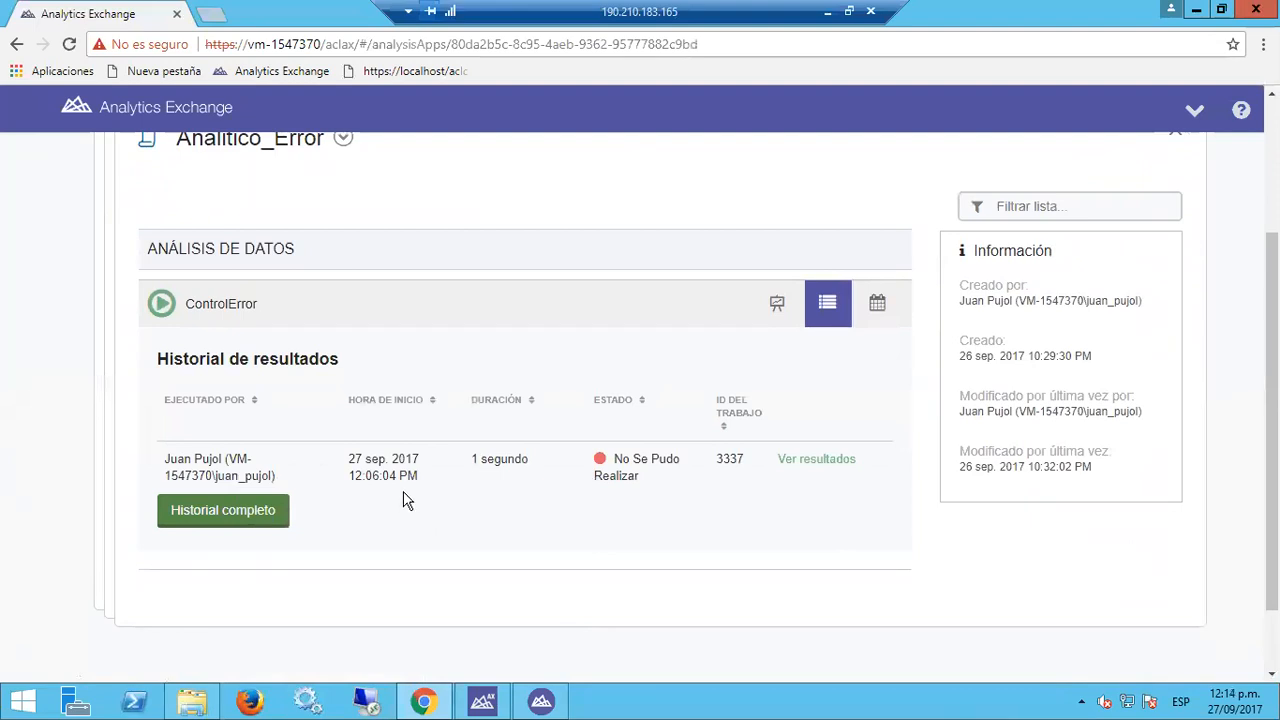
click(800, 462)
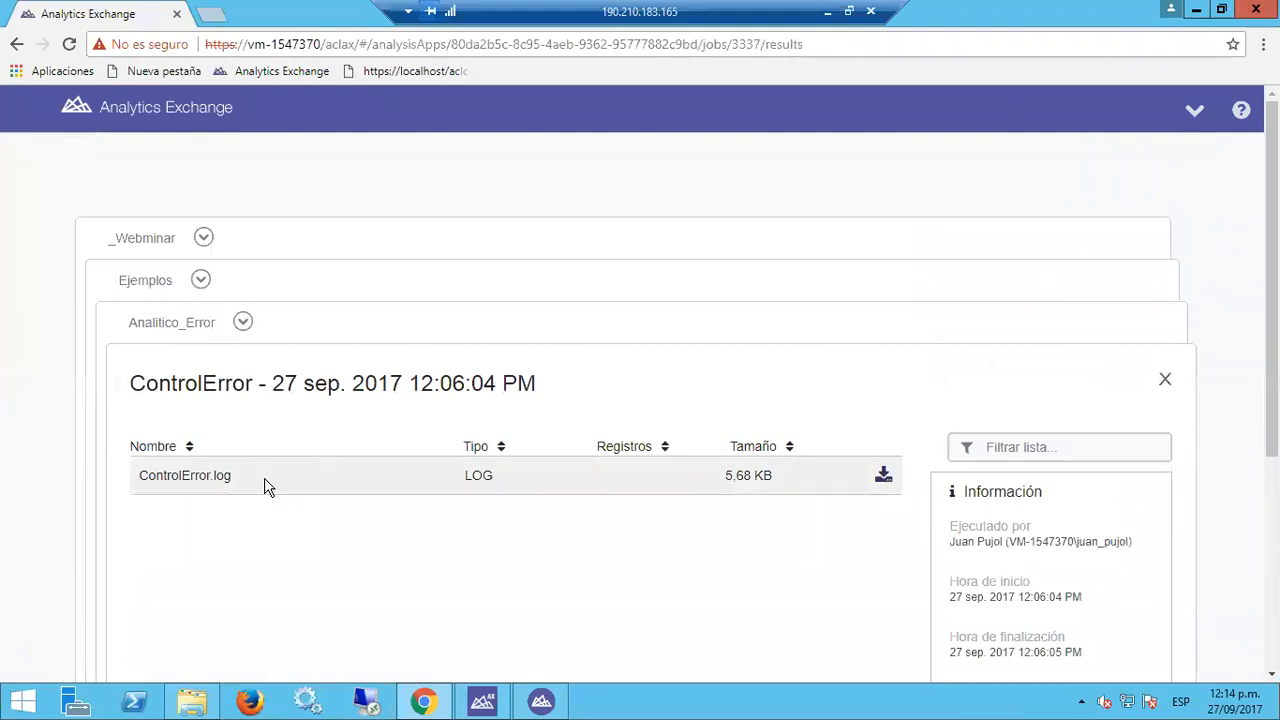
Return to the Ejemplos folder and, in Analitico_Espera, review the ControlProductos results from the 26 sep. 2017 10:39:02 PM run.
click(157, 291)
scroll(106, 380, down, 3)
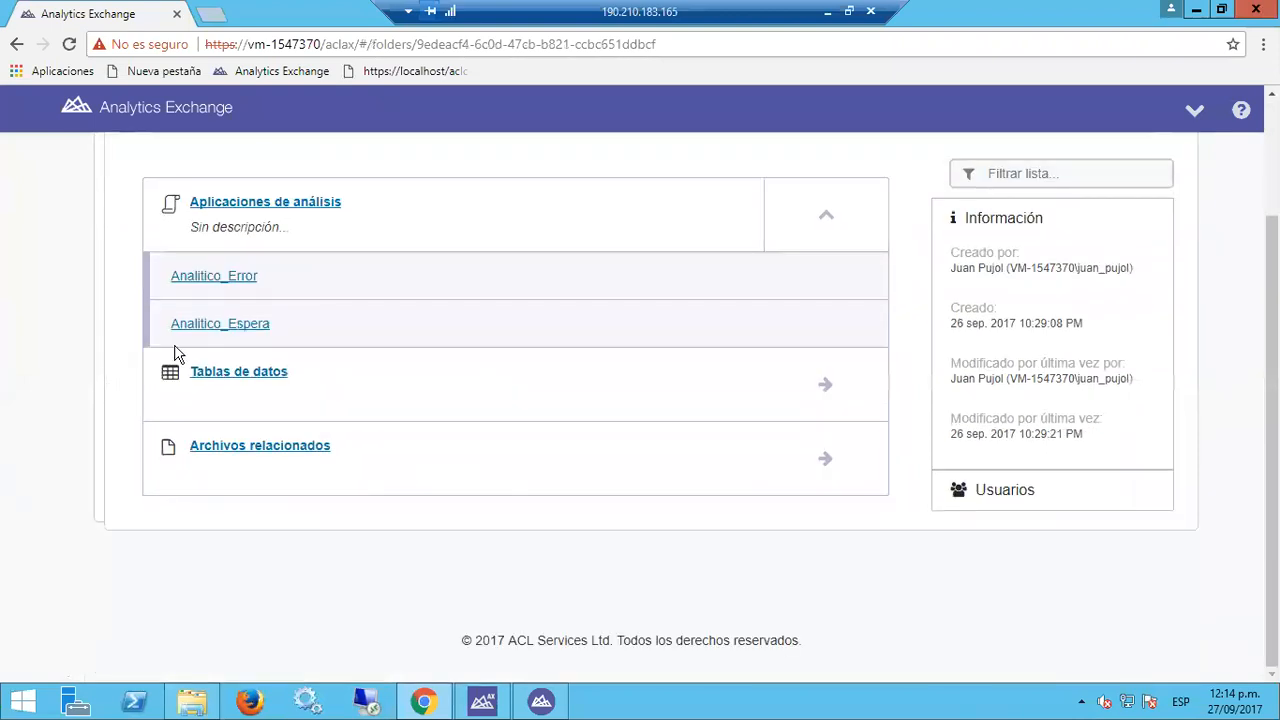
click(192, 328)
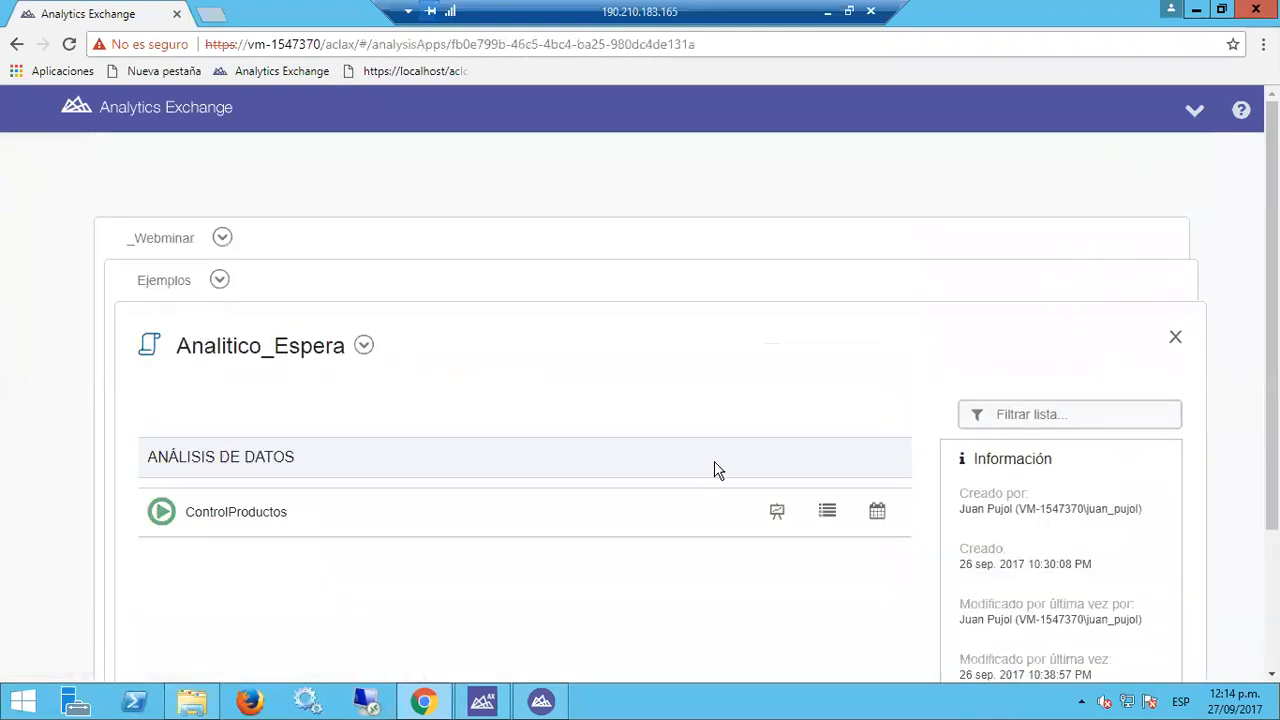
click(827, 513)
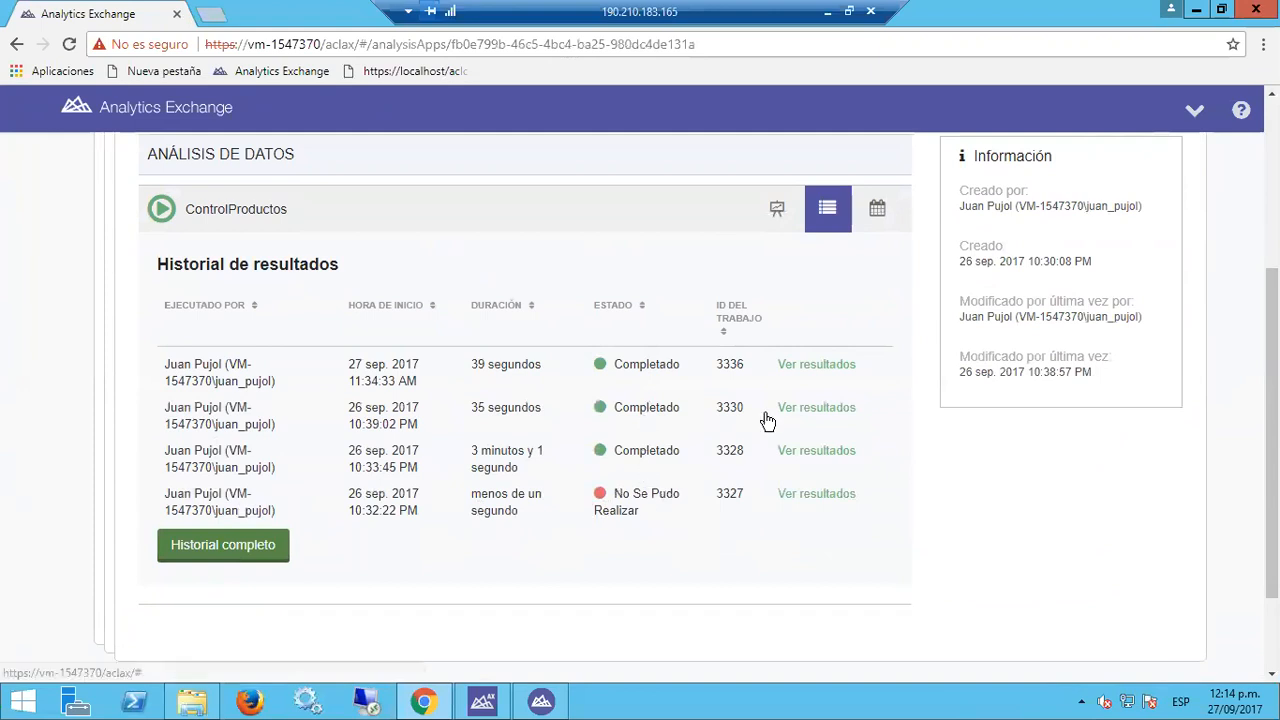
click(804, 410)
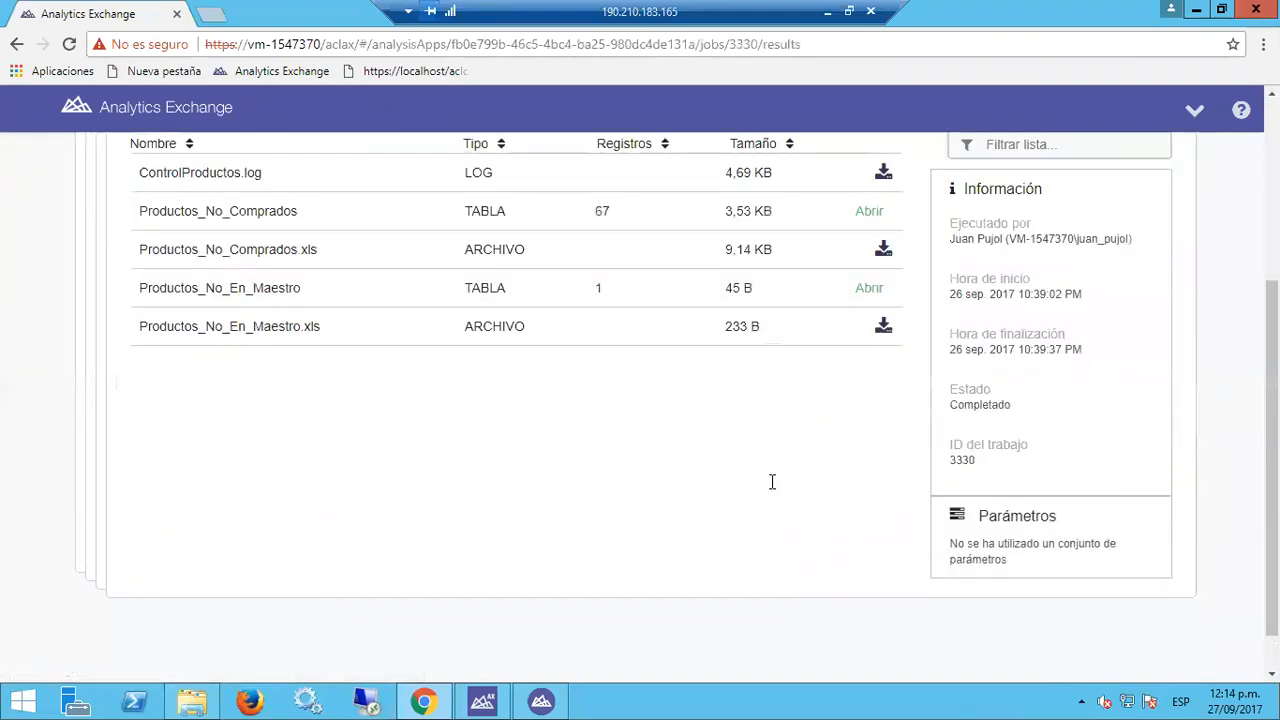
scroll(771, 482, up, 4)
scroll(635, 565, down, 1)
scroll(632, 566, up, 1)
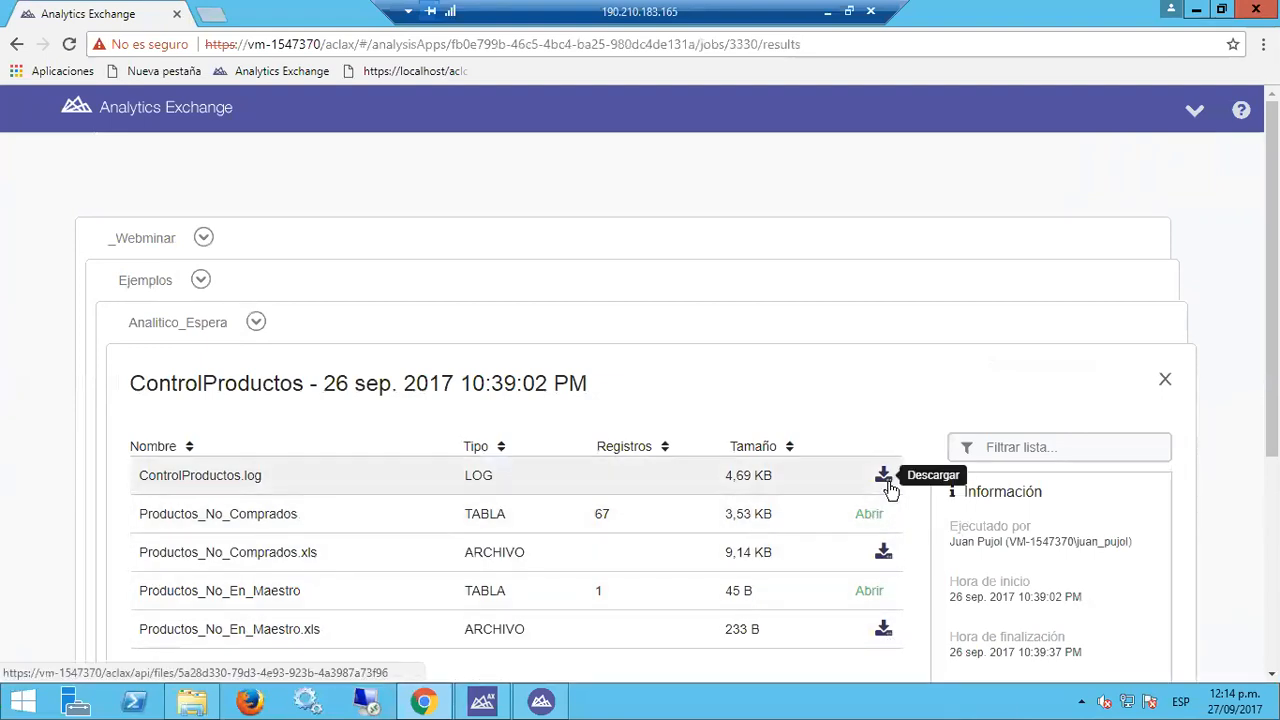
Open the Productos_No_Comprados result table and look through its records.
click(870, 516)
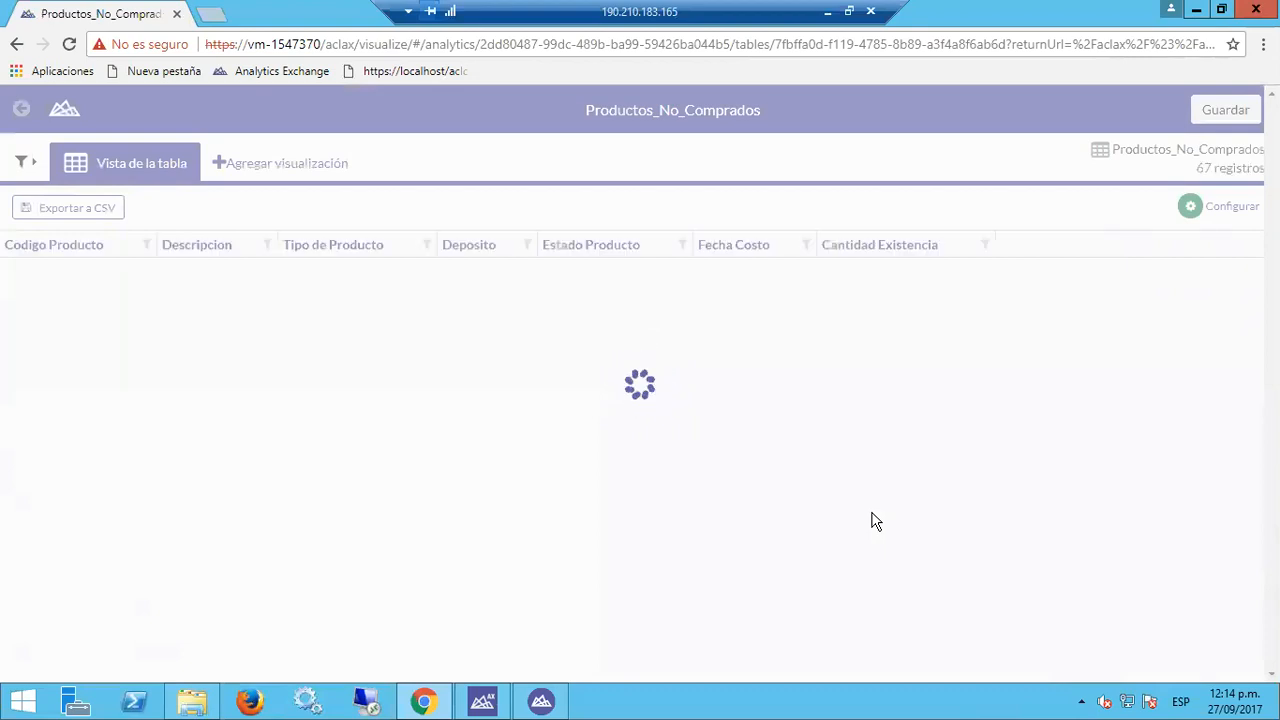
scroll(603, 470, down, 5)
scroll(603, 470, up, 5)
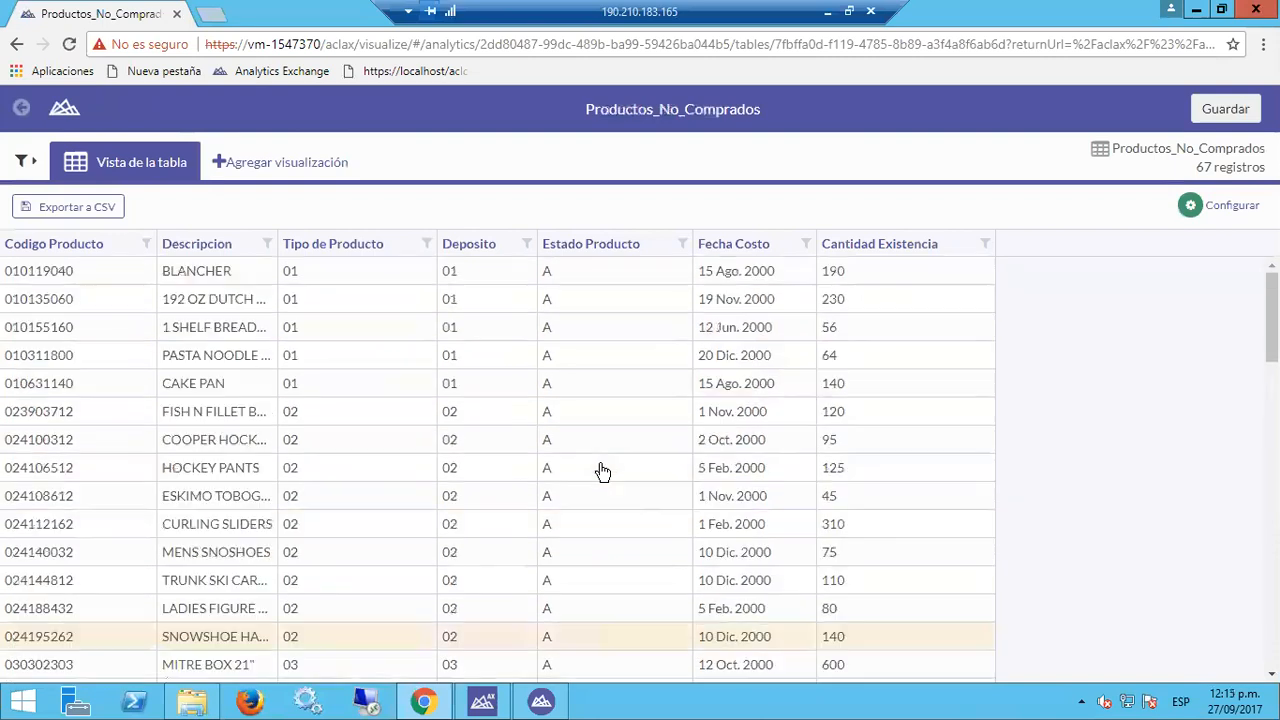
Add a pie chart categorised by Tipo de Producto that shows the sum of Cantidad Existencia.
click(313, 165)
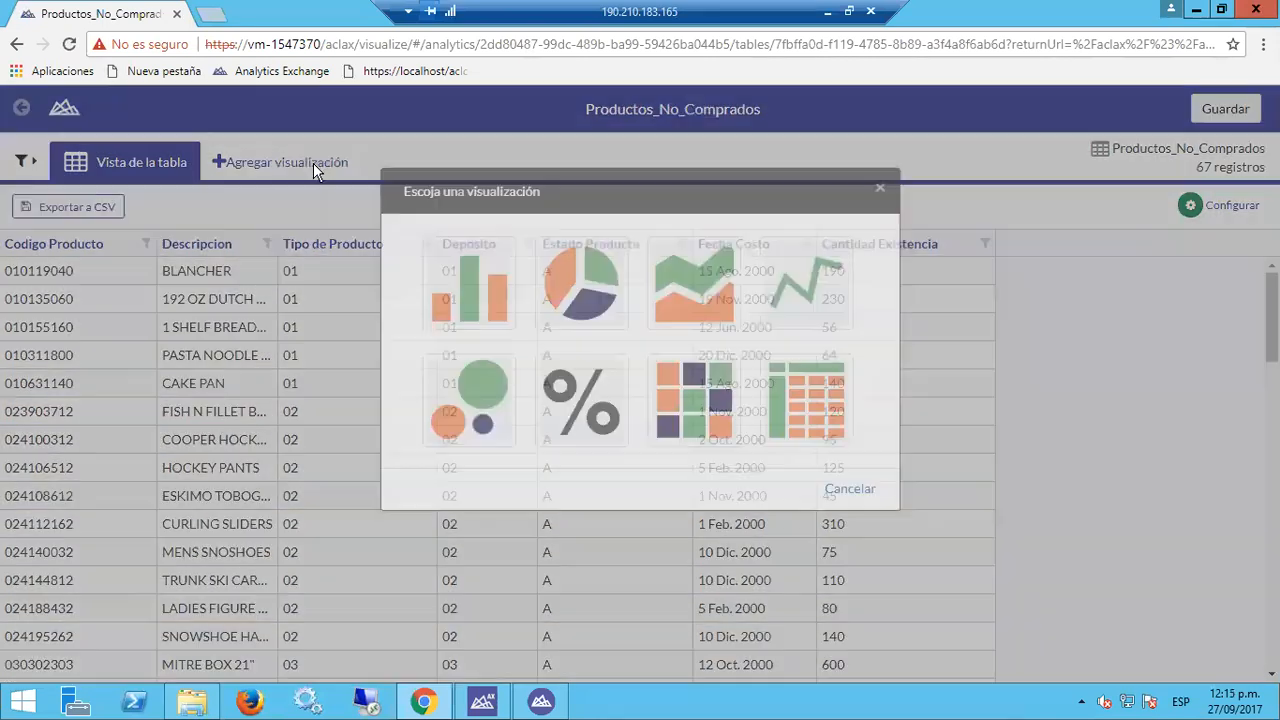
click(584, 298)
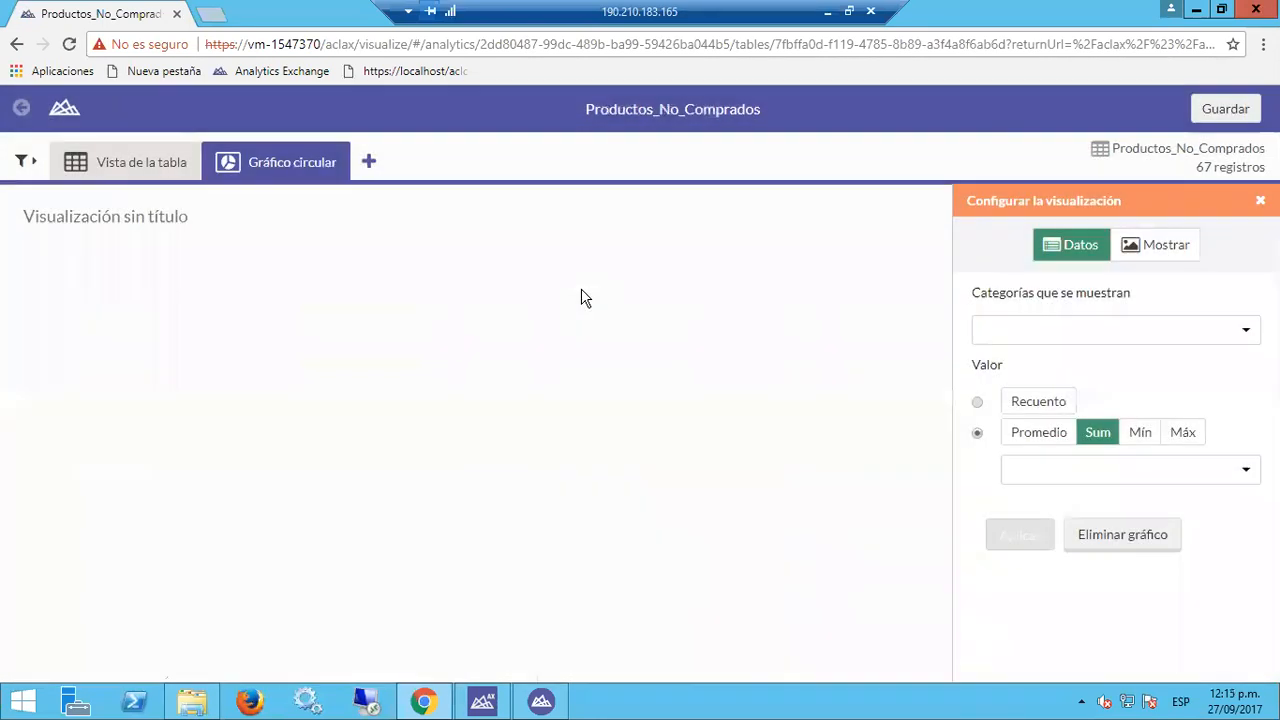
click(1116, 330)
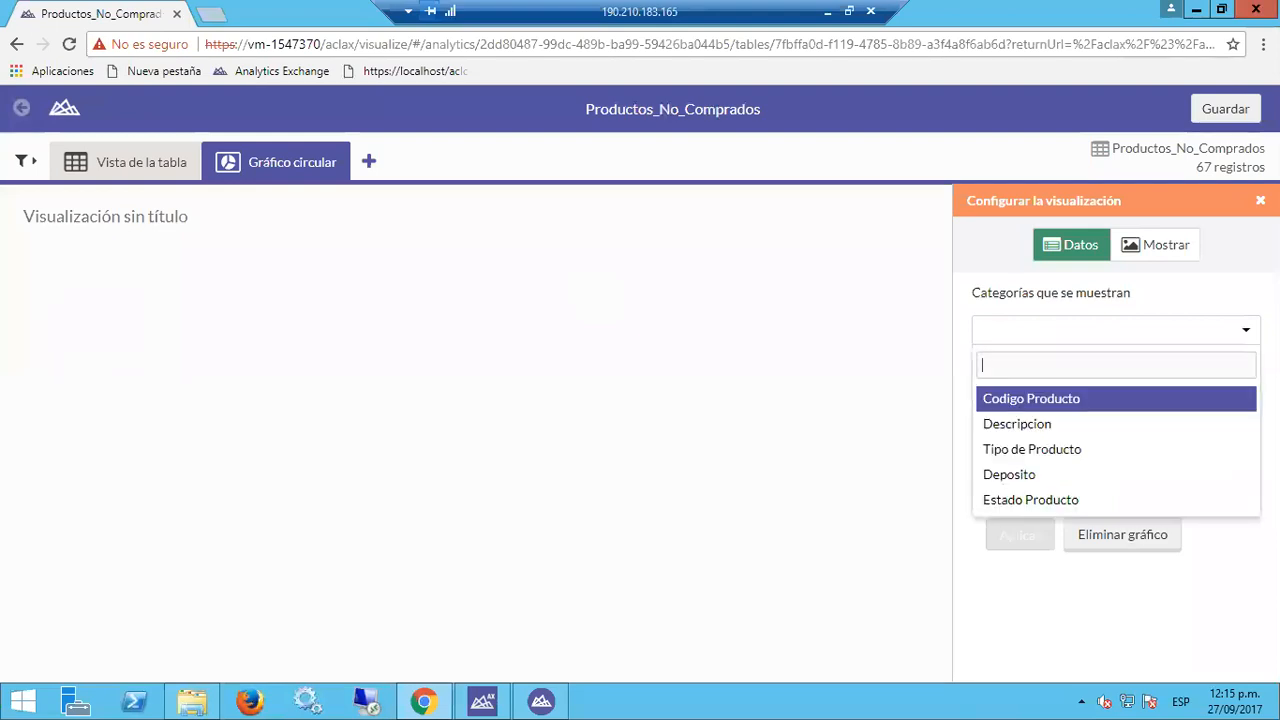
click(1032, 449)
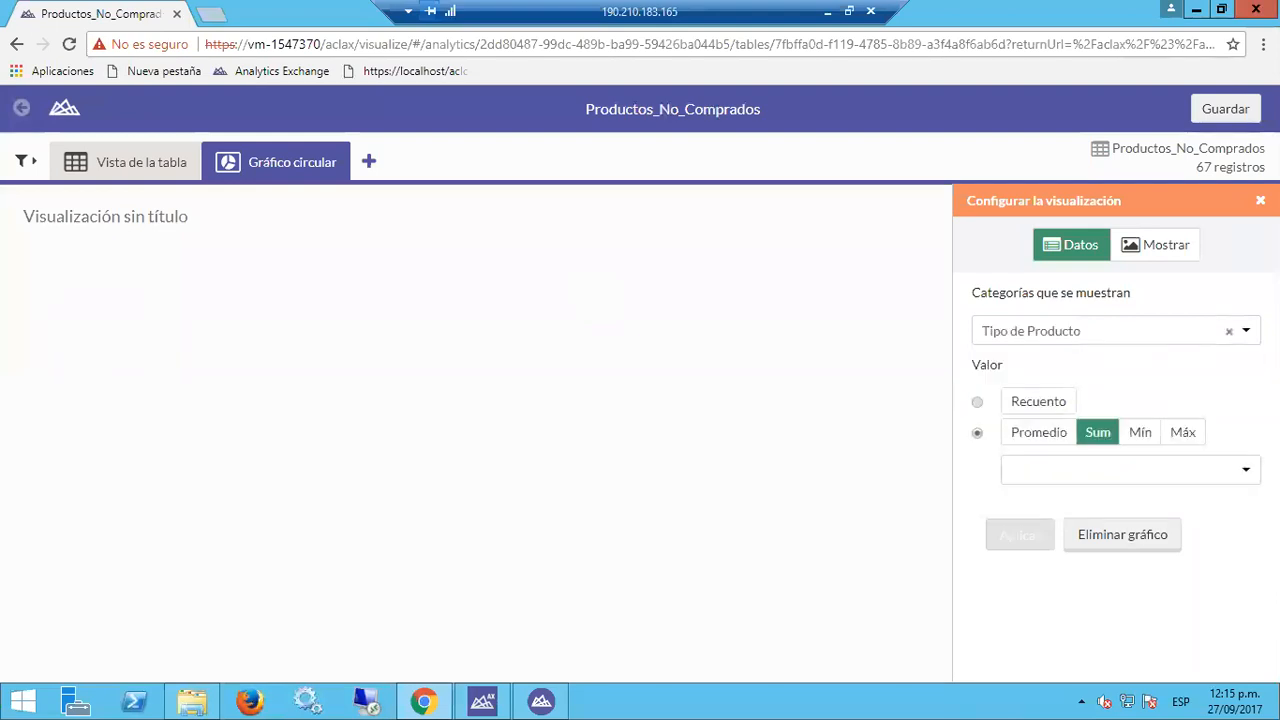
click(1130, 470)
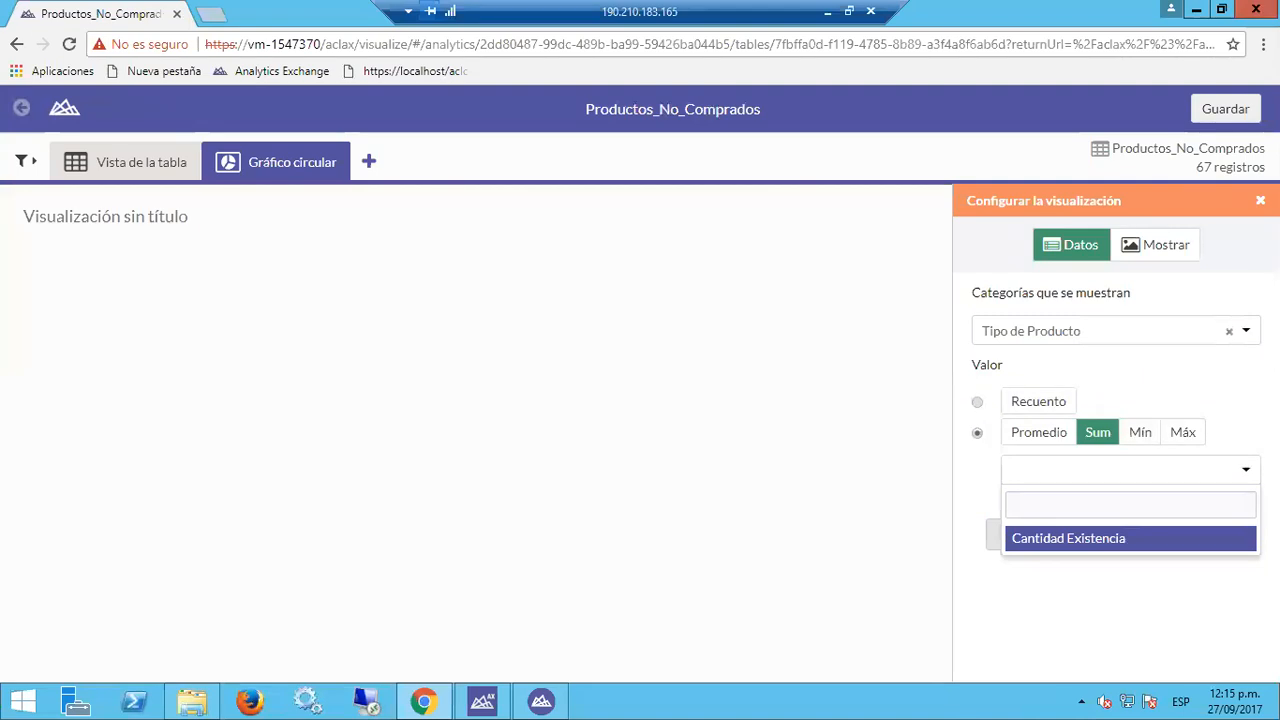
click(1100, 538)
click(1020, 535)
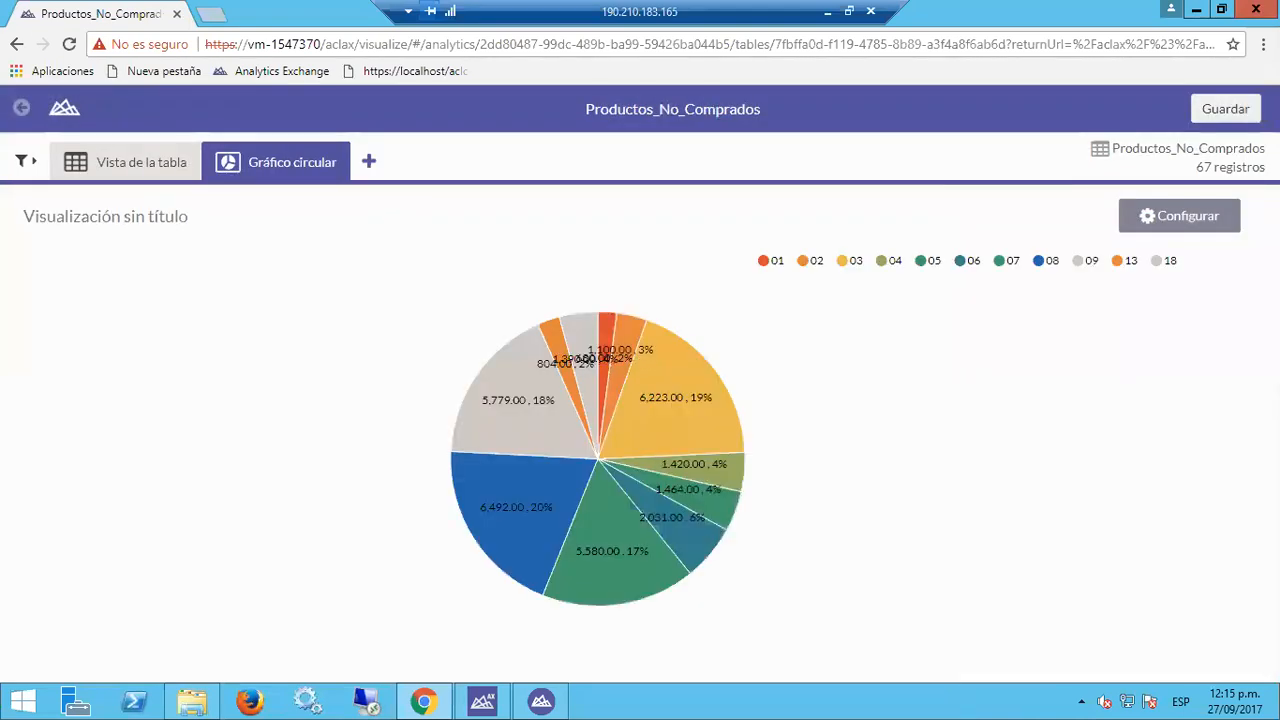
Drill into the pie slice for product type 08 to view its records, and leave the table without saving the changes.
mouse_move(544, 539)
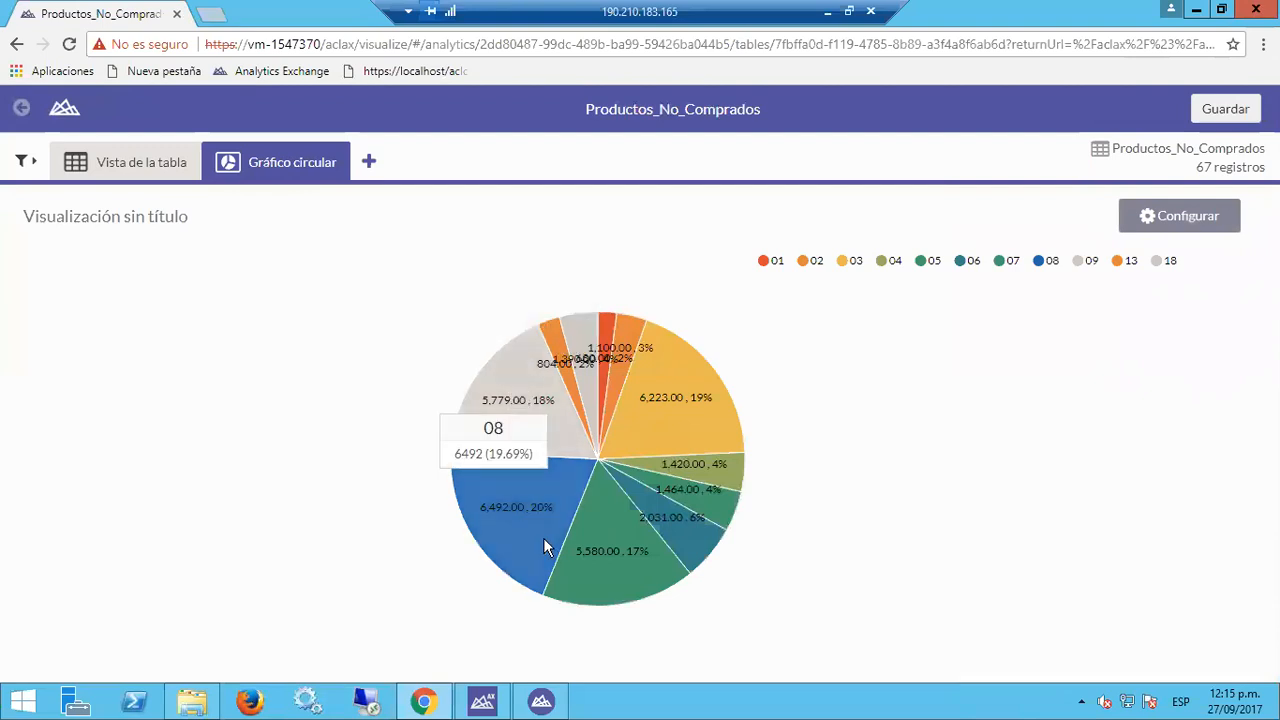
click(485, 506)
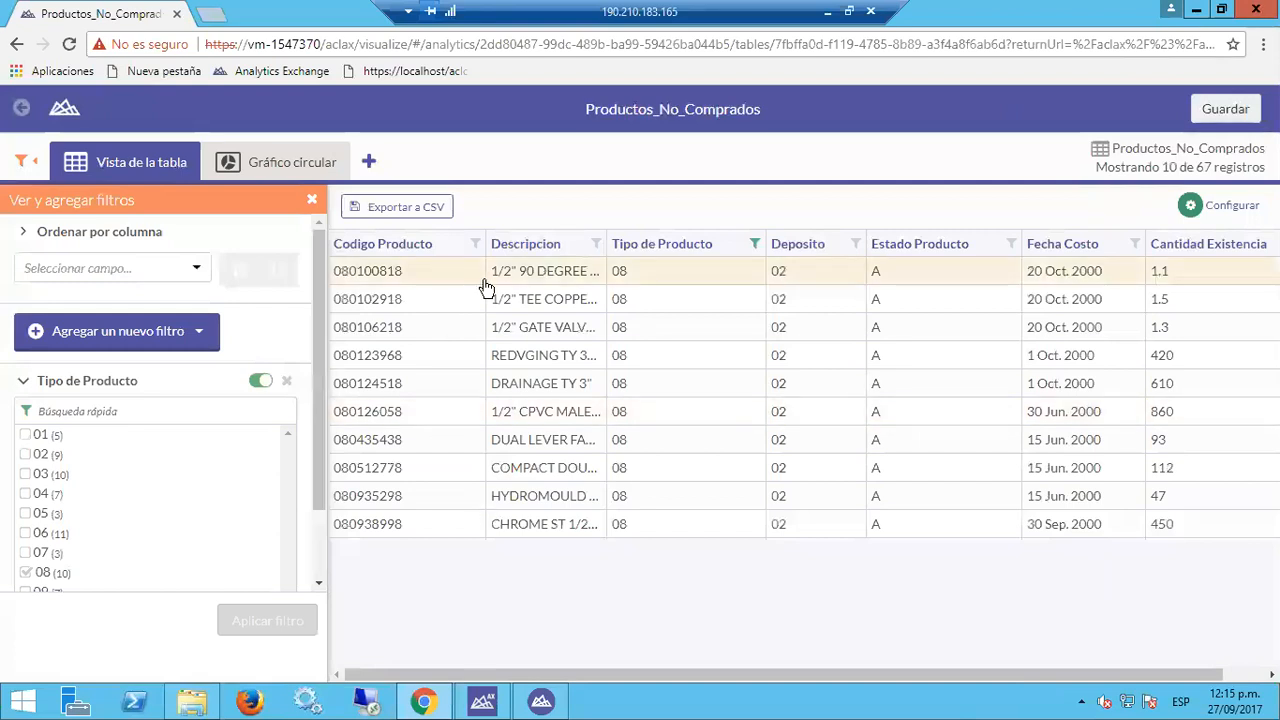
click(24, 162)
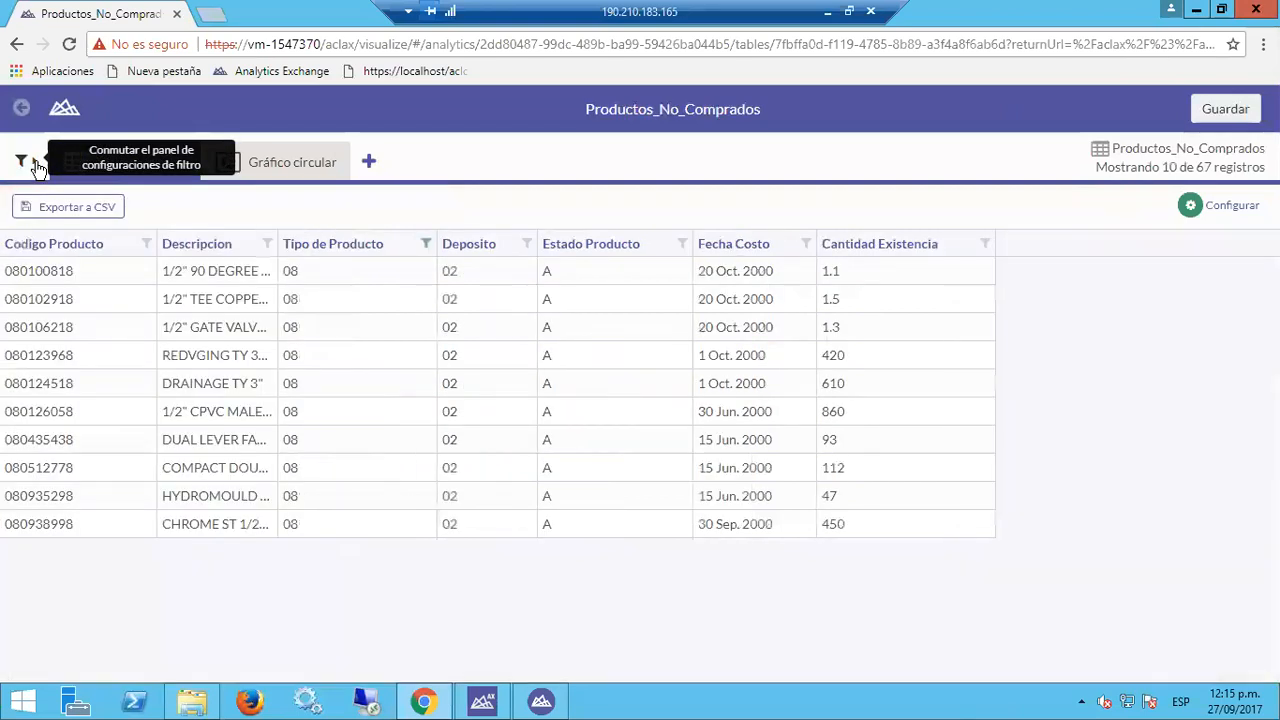
click(23, 110)
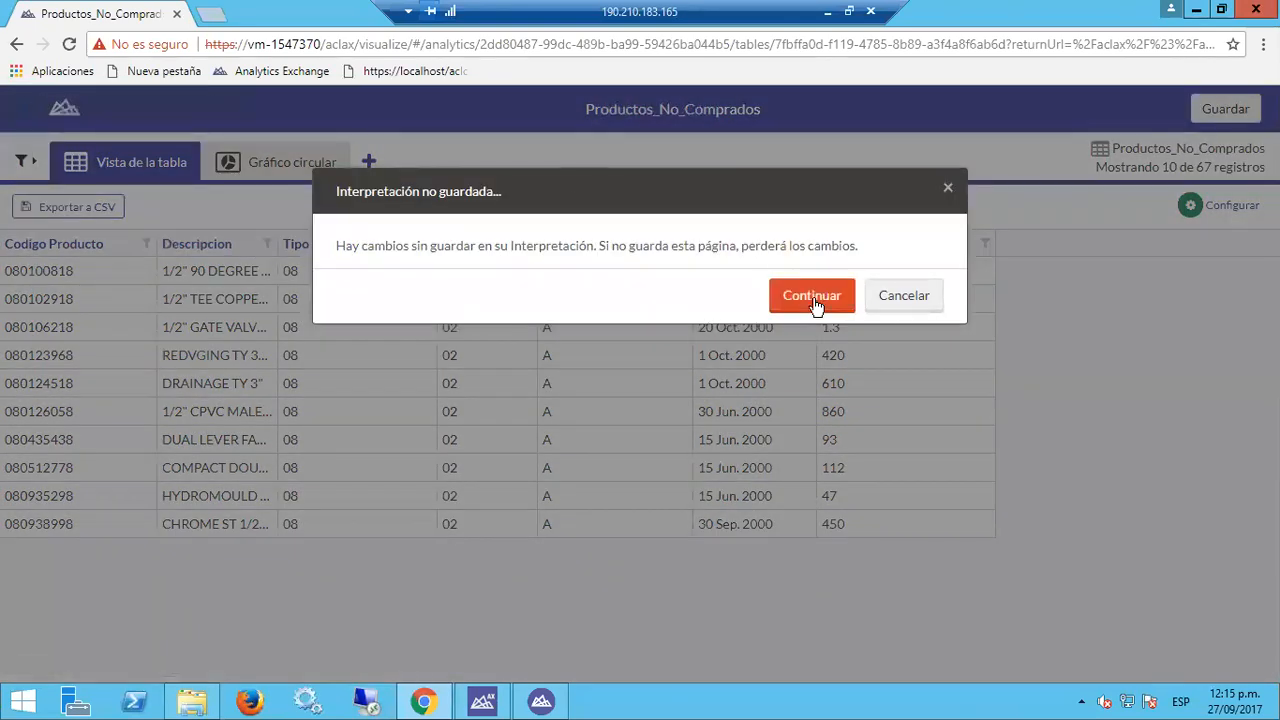
click(812, 296)
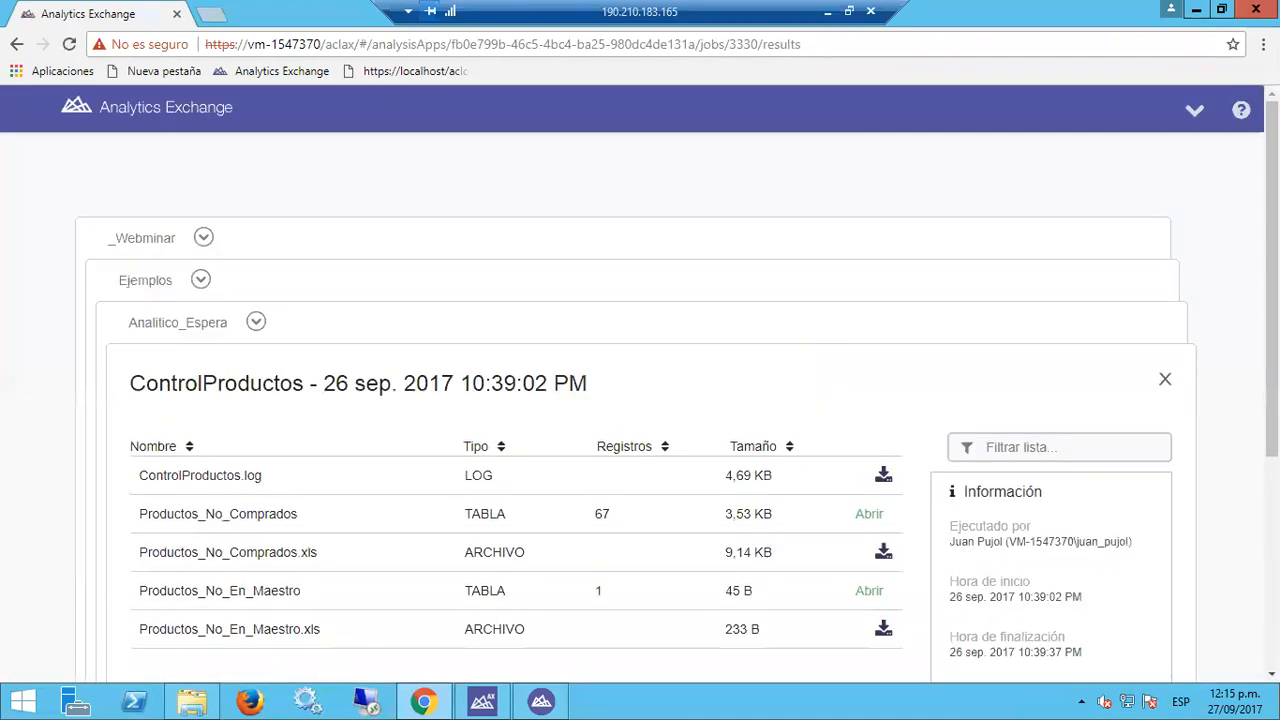
Return to the Ejemplos folder and open its Archivos relacionados section.
scroll(486, 343, down, 1)
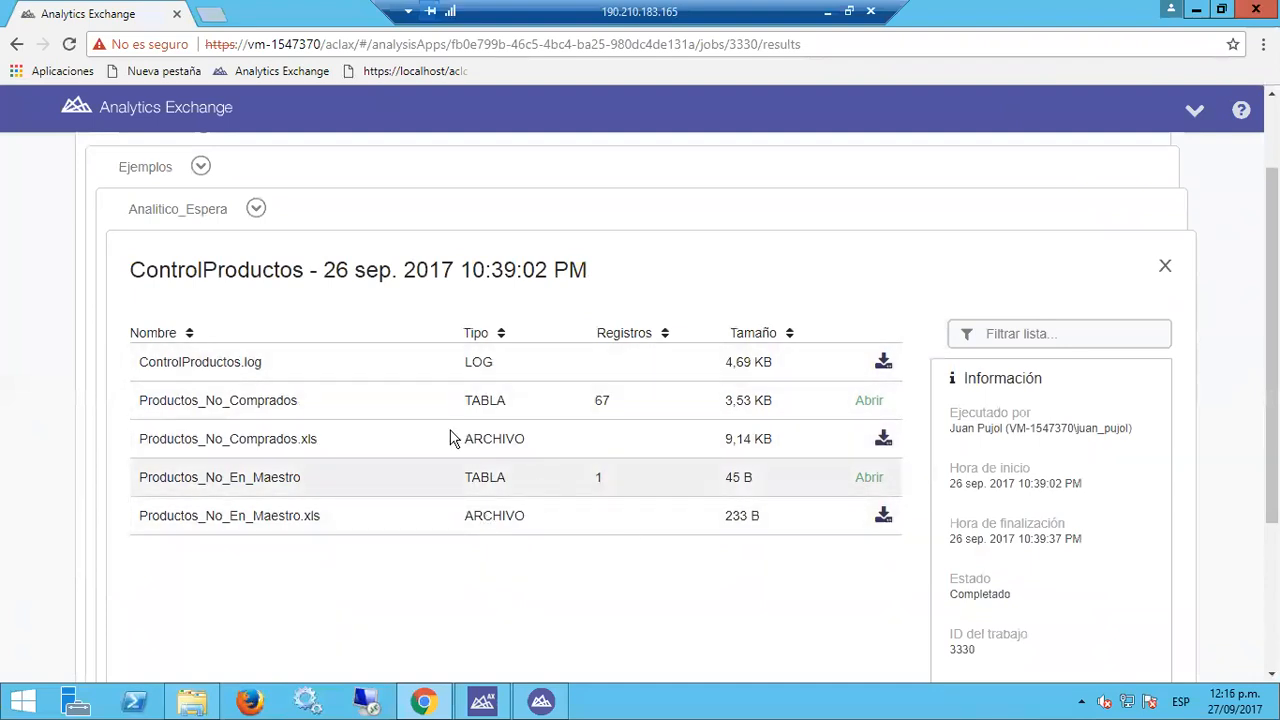
click(147, 168)
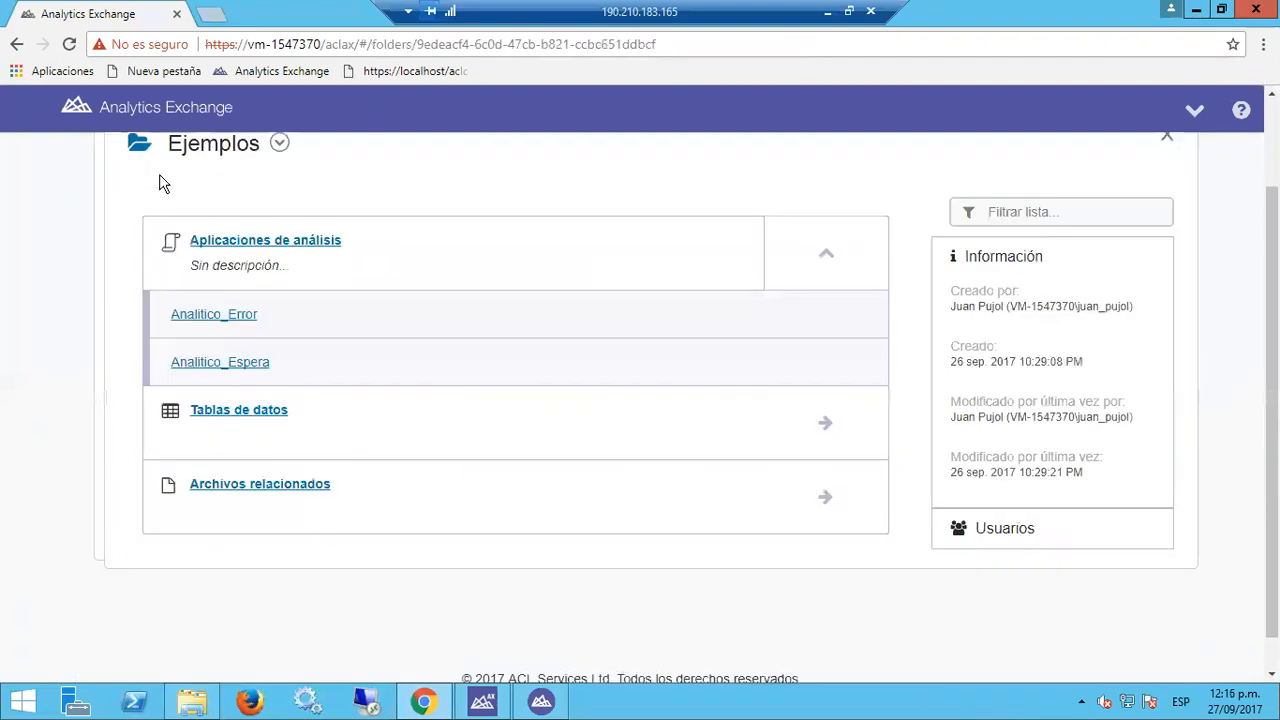
click(309, 489)
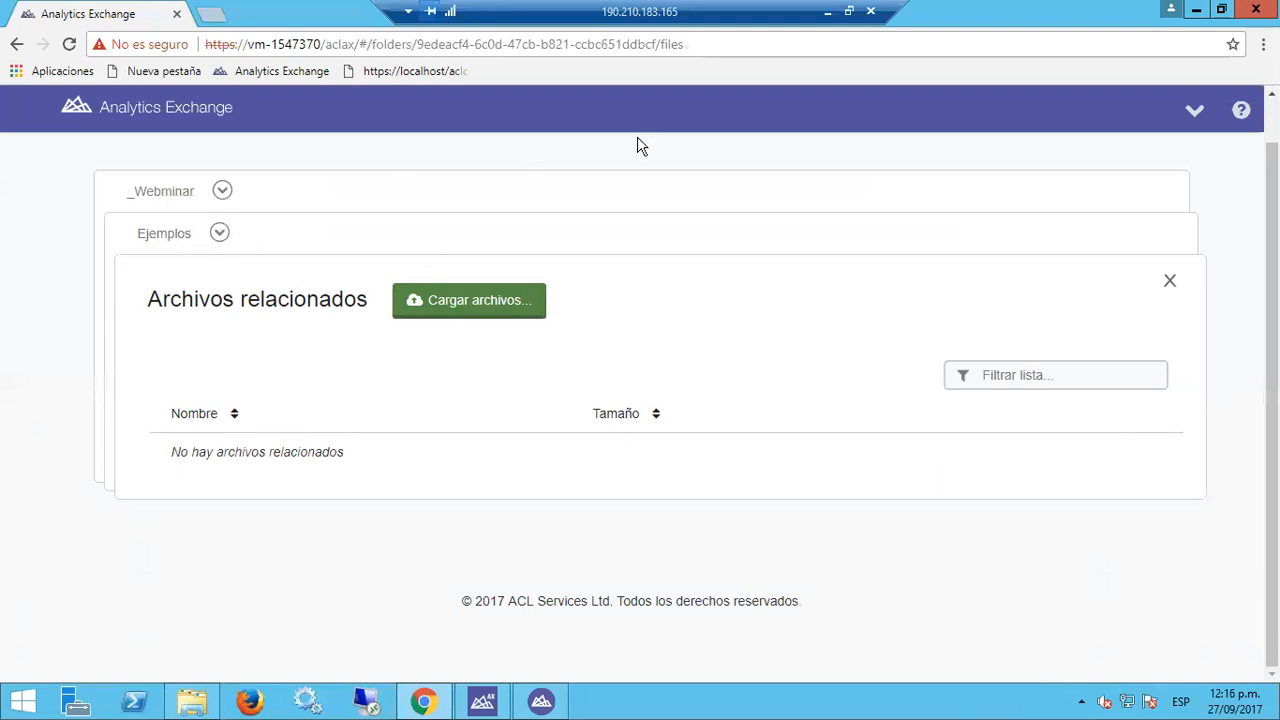
Minimize the remote desktop session and advance the slide presentation to the closing contact slide.
click(829, 17)
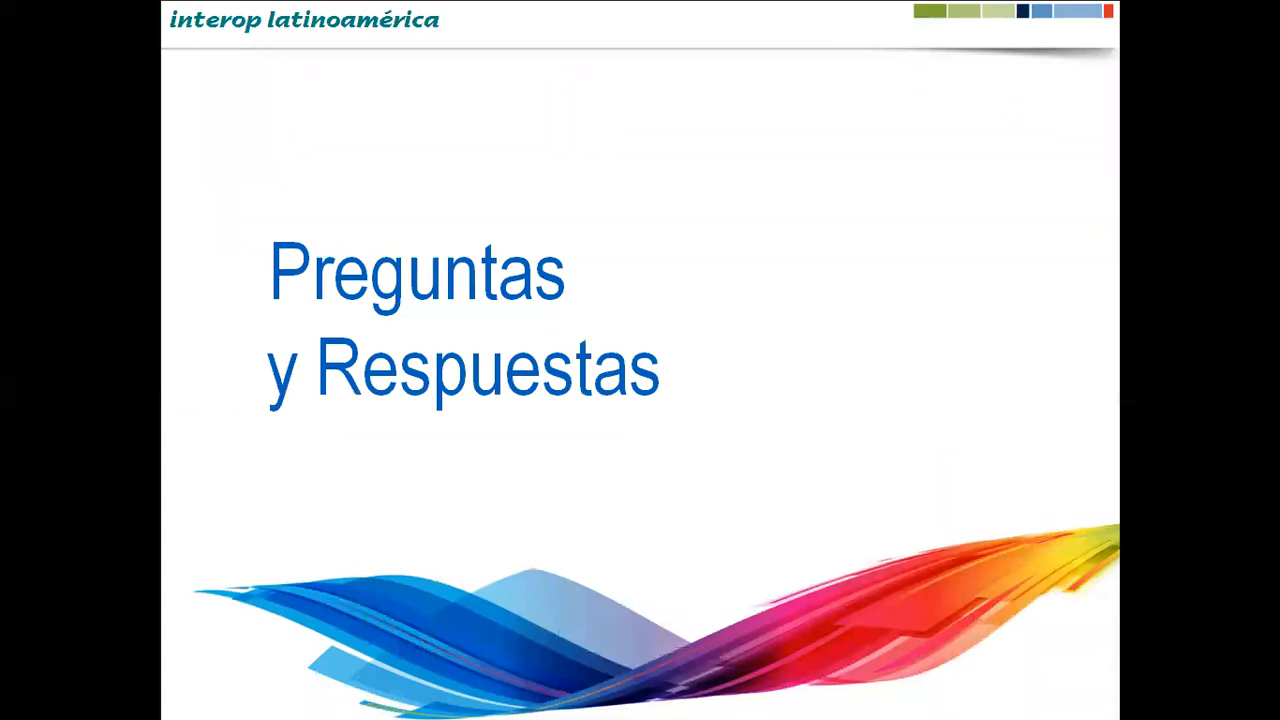
key(Right)
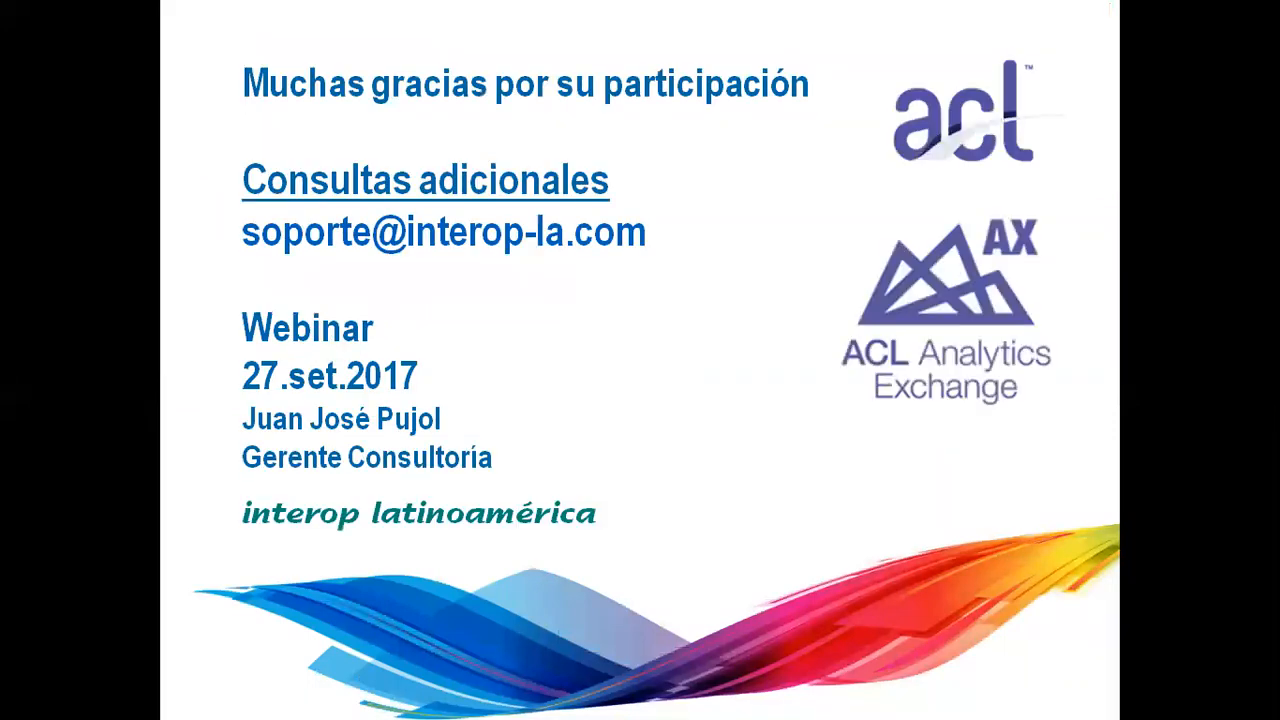